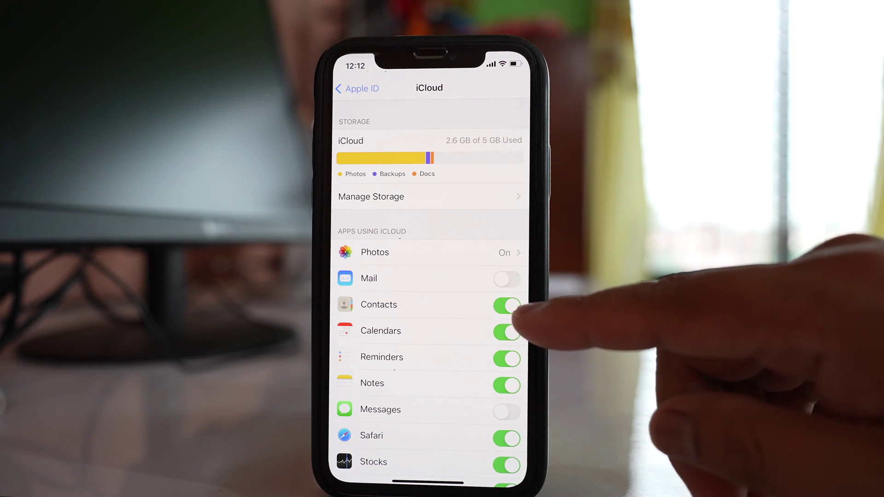
Step: Leave the iCloud settings page, with Contacts sync on, for the home screen
{"action": "left_click_drag", "start_coordinate": [442, 476], "coordinate": [539, 104]}
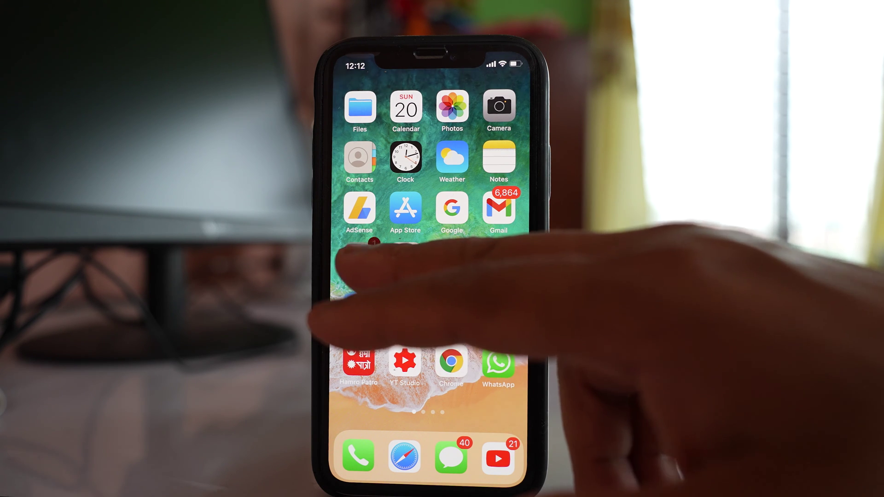
Step: Open the second Gmail account's sync options under Settings > Mail > Accounts
{"action": "left_click", "coordinate": [359, 259]}
{"action": "scroll", "coordinate": [428, 311], "scroll_direction": "down", "scroll_amount": 5}
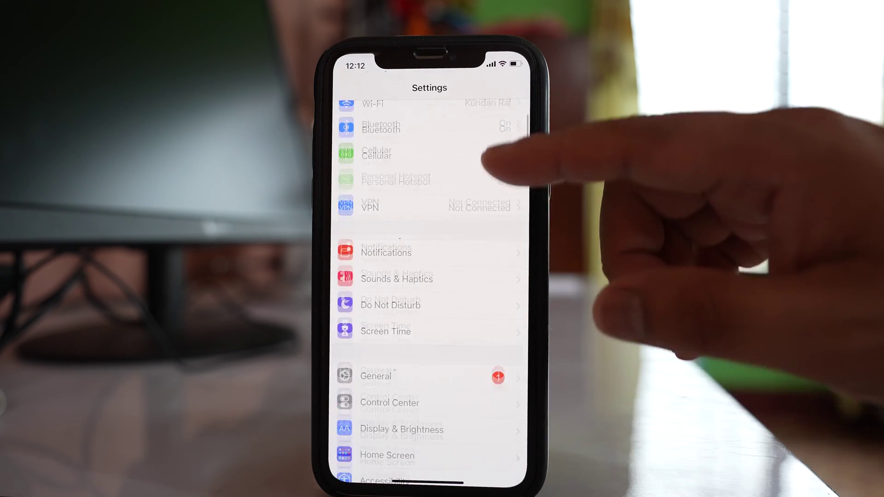
{"action": "scroll", "coordinate": [428, 311], "scroll_direction": "down", "scroll_amount": 5}
{"action": "scroll", "coordinate": [428, 311], "scroll_direction": "down", "scroll_amount": 5}
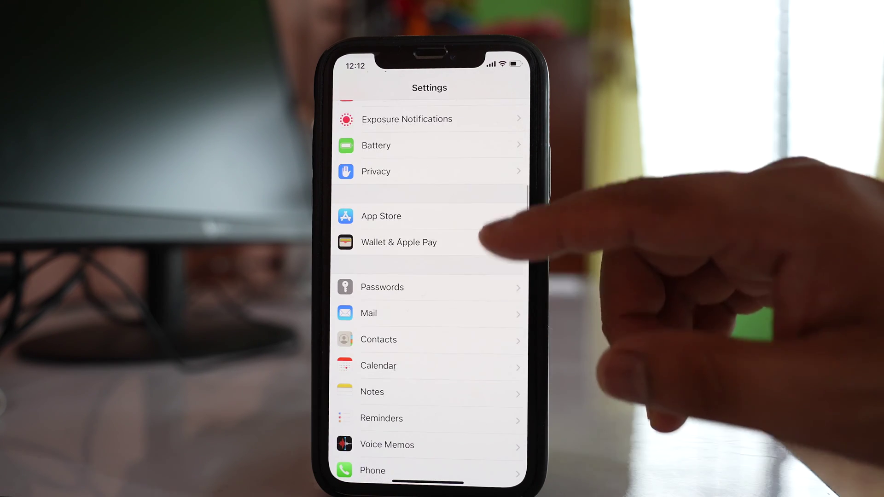
{"action": "left_click", "coordinate": [368, 313]}
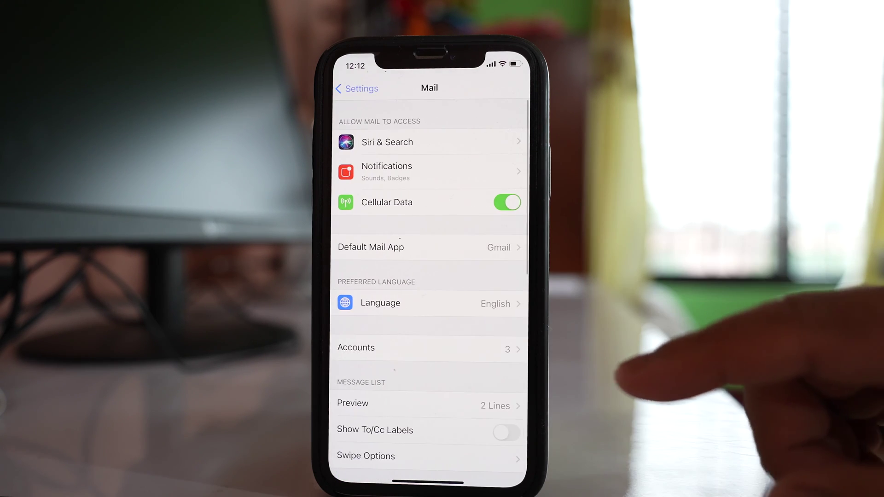
{"action": "left_click", "coordinate": [453, 349]}
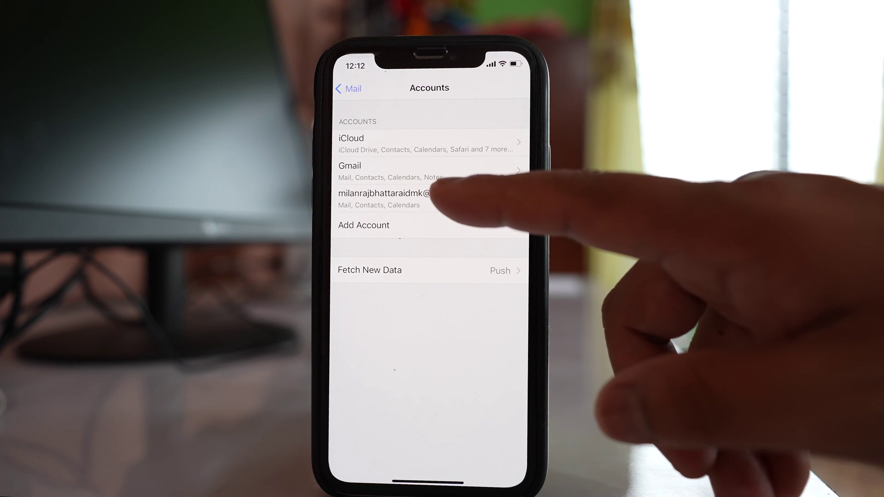
{"action": "left_click", "coordinate": [387, 198]}
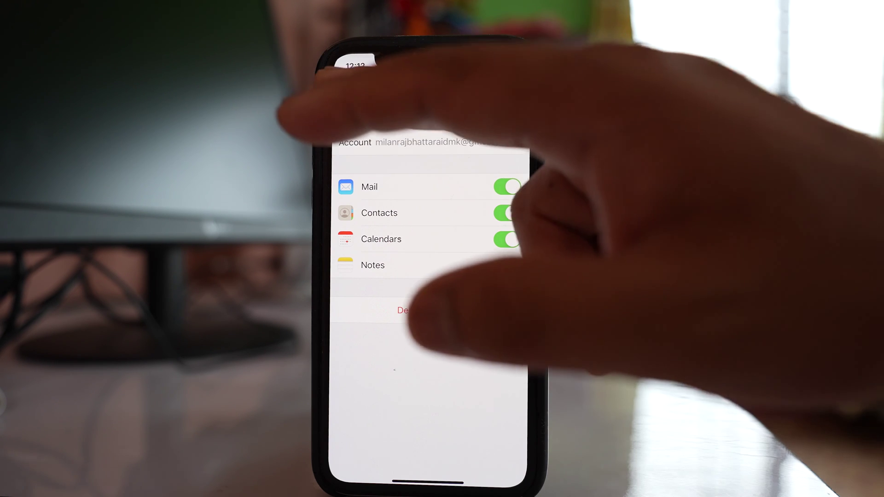
Step: Switch to the other Gmail account's sync toggles in Accounts, then return home
{"action": "left_click", "coordinate": [338, 89]}
{"action": "left_click", "coordinate": [414, 171]}
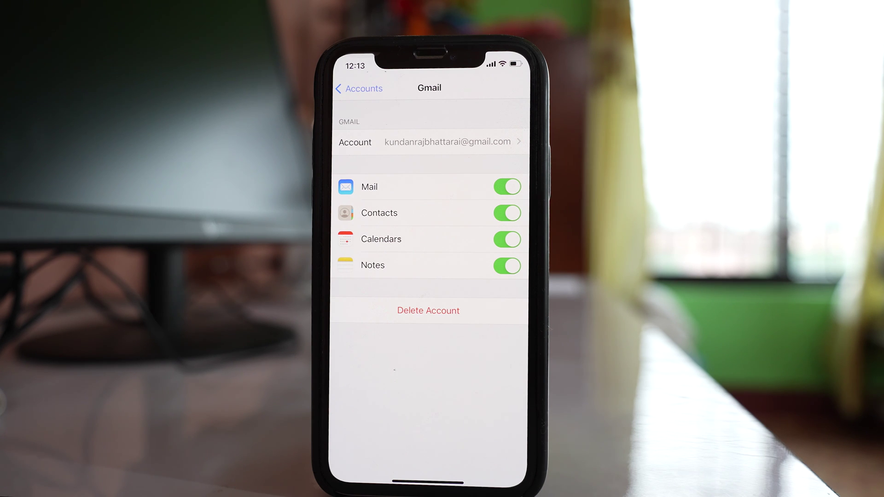
{"action": "left_click_drag", "start_coordinate": [429, 476], "coordinate": [511, 104]}
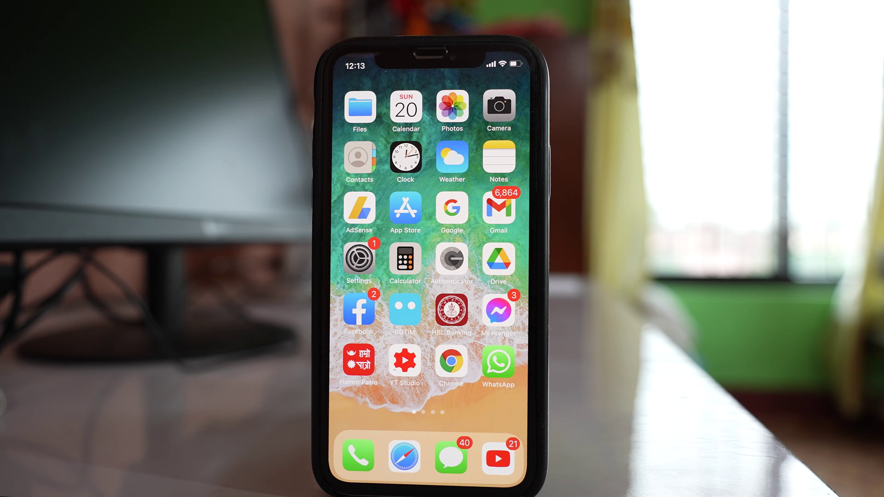
Step: In Phone Contacts, hide the All Gmail, All iCloud and second Gmail account groups
{"action": "left_click", "coordinate": [358, 456]}
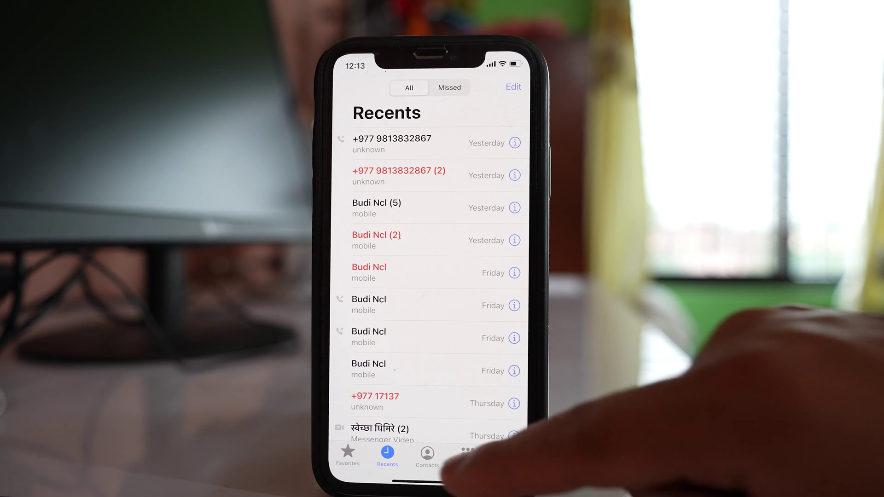
{"action": "left_click", "coordinate": [427, 456]}
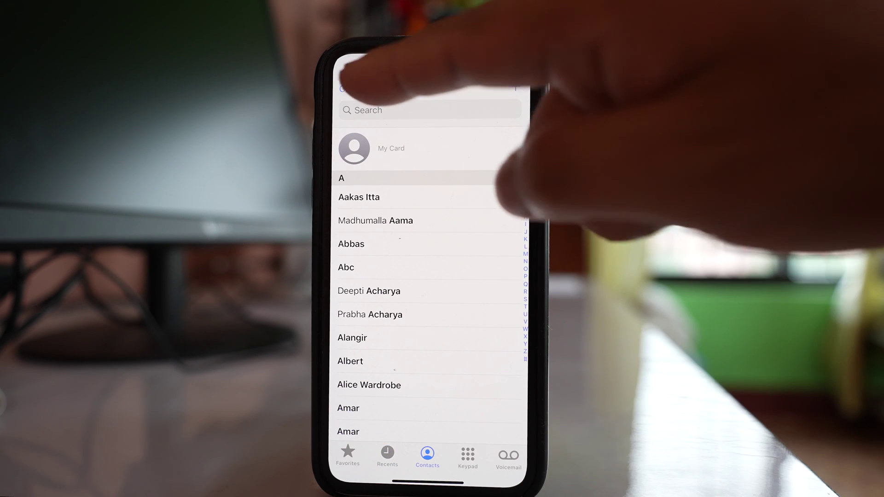
{"action": "left_click", "coordinate": [348, 89]}
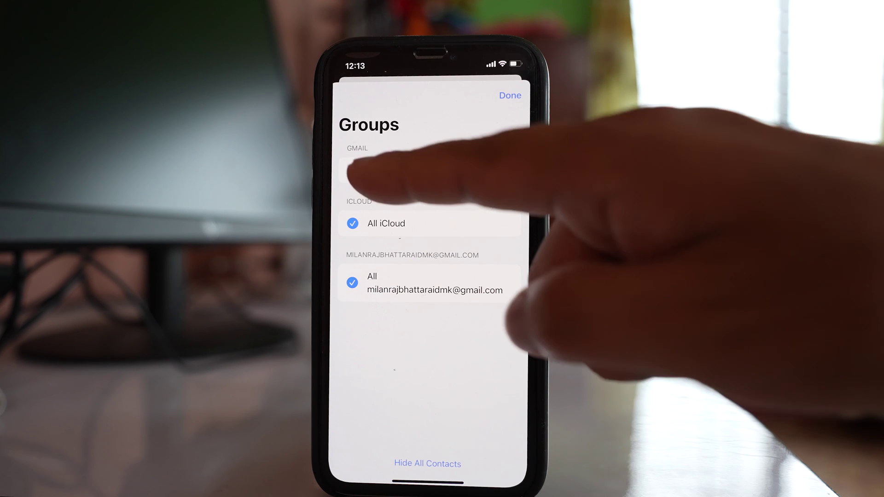
{"action": "left_click", "coordinate": [352, 170]}
{"action": "left_click", "coordinate": [352, 223]}
{"action": "left_click", "coordinate": [352, 282]}
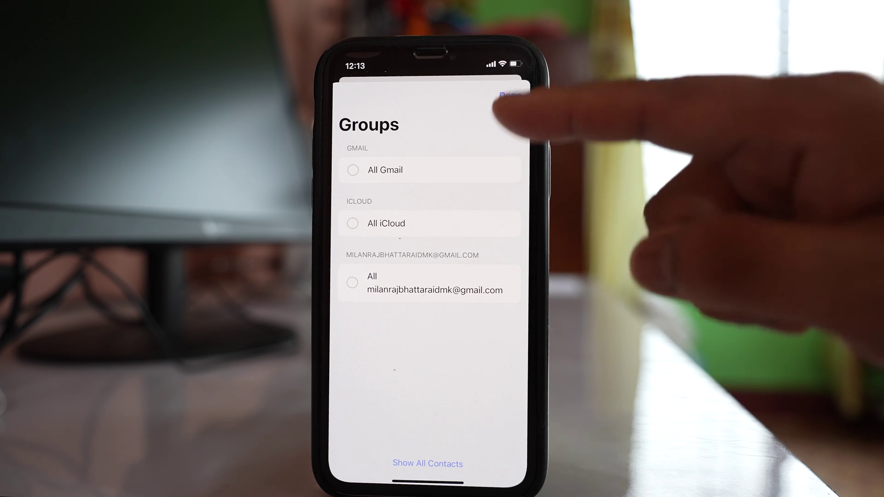
{"action": "left_click", "coordinate": [509, 95]}
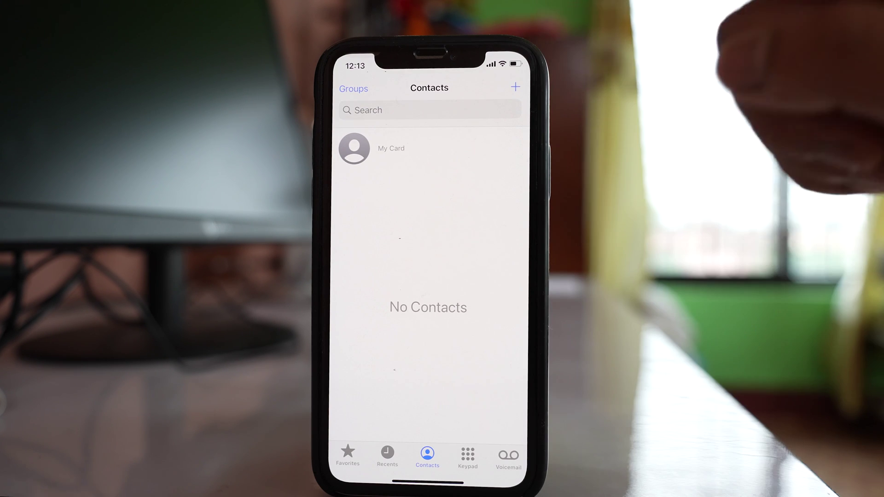
Step: Re-enable the All Gmail, All iCloud and second Gmail account groups
{"action": "left_click", "coordinate": [353, 89]}
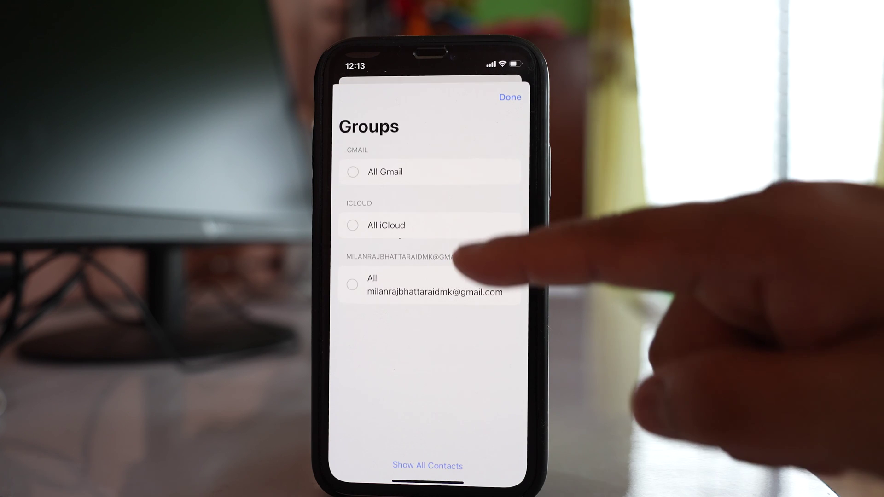
{"action": "left_click", "coordinate": [386, 171]}
{"action": "left_click", "coordinate": [390, 224]}
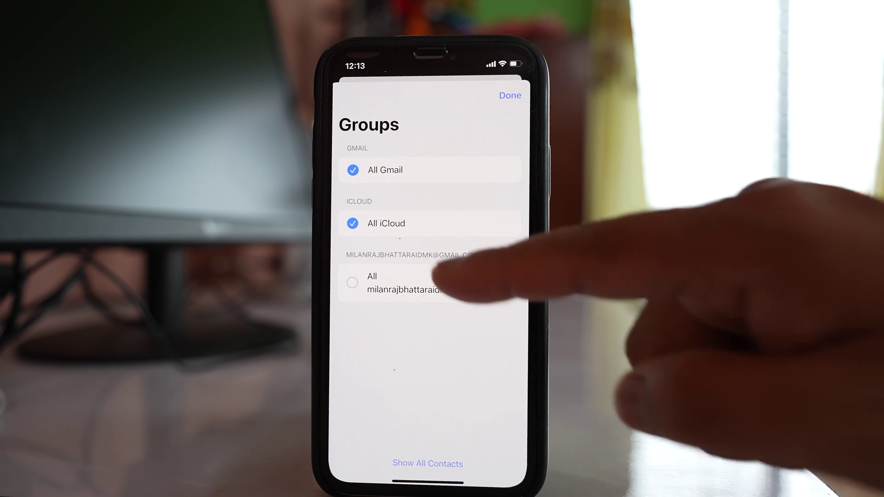
{"action": "left_click", "coordinate": [387, 282]}
{"action": "left_click", "coordinate": [510, 96]}
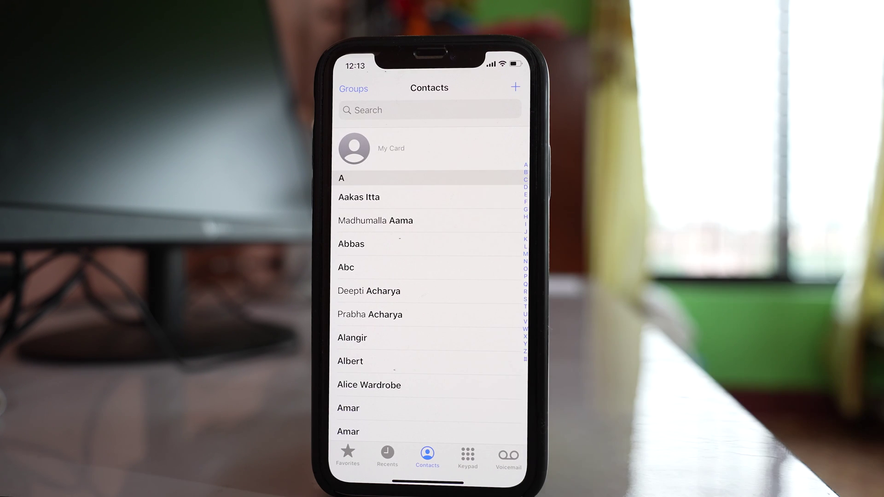